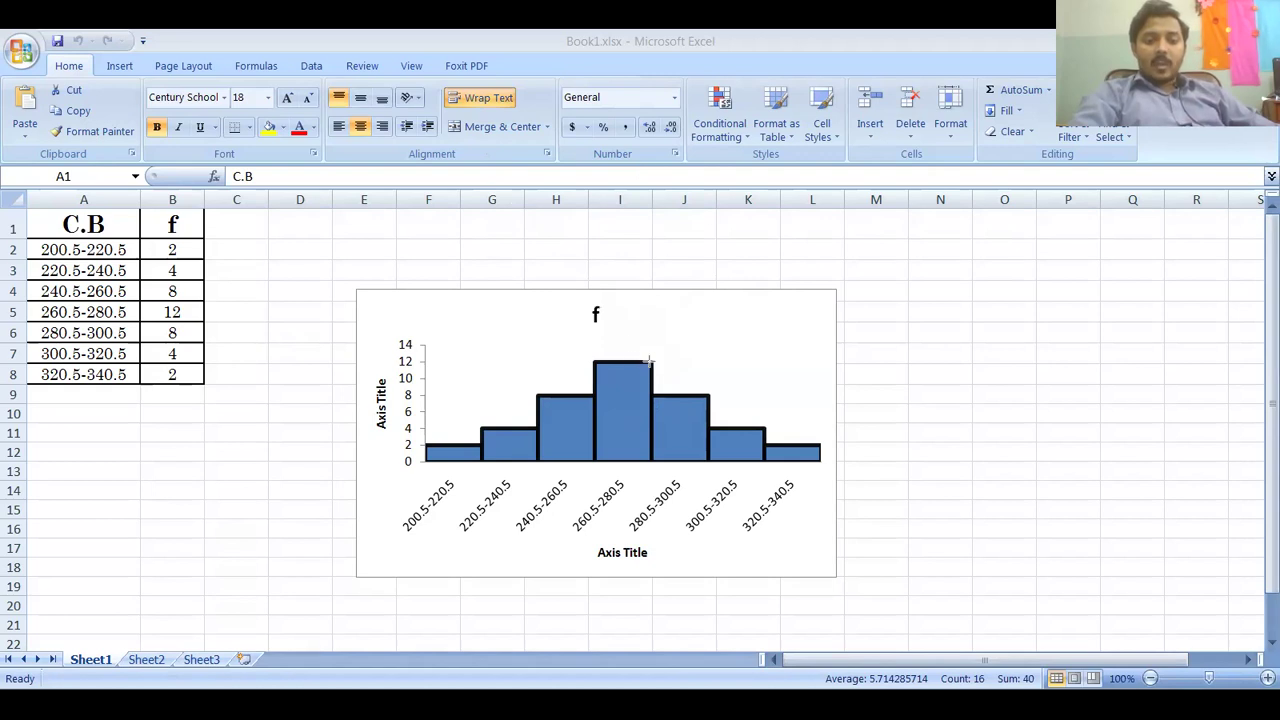
- Annotate the 260.5-280.5 bar with two crossing white diagonals and a dashed line down to the axis, and clear the annotations
left_click_drag(650, 364, 594, 396)
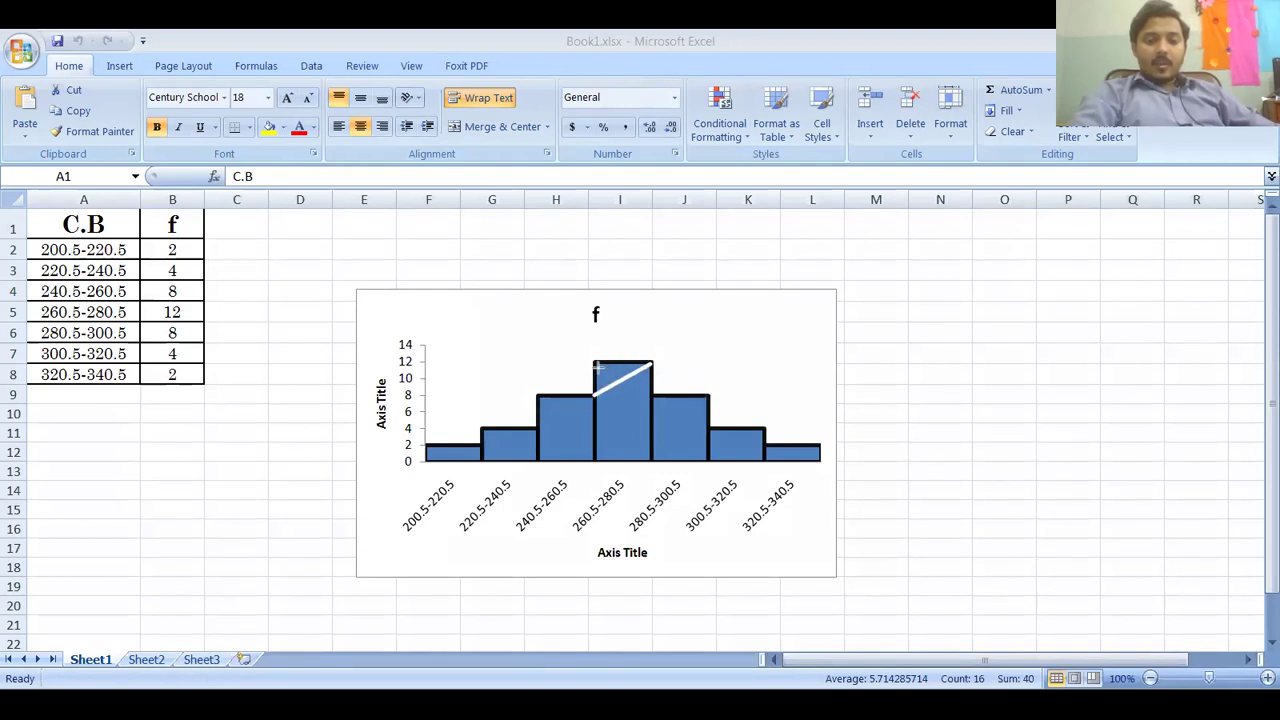
mouse_move(597, 362)
left_mouse_down()
mouse_move(672, 400)
mouse_move(653, 394)
left_mouse_up()
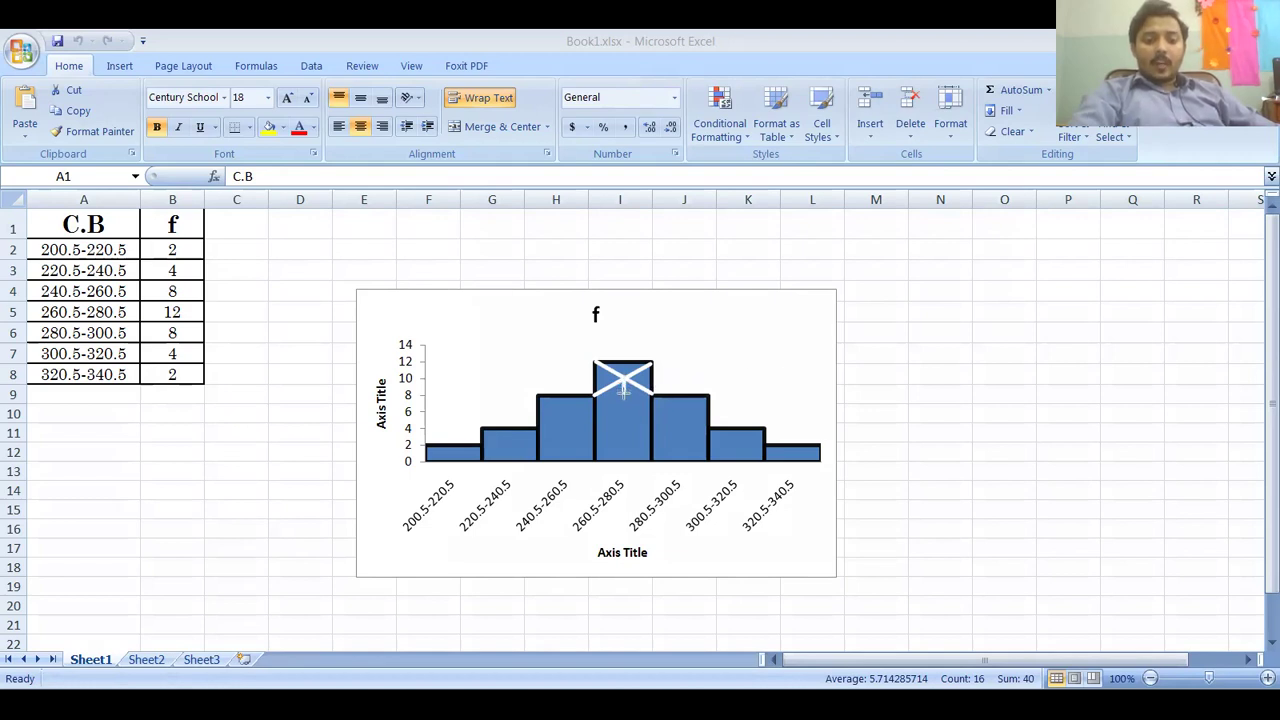
left_click_drag(623, 401, 622, 462)
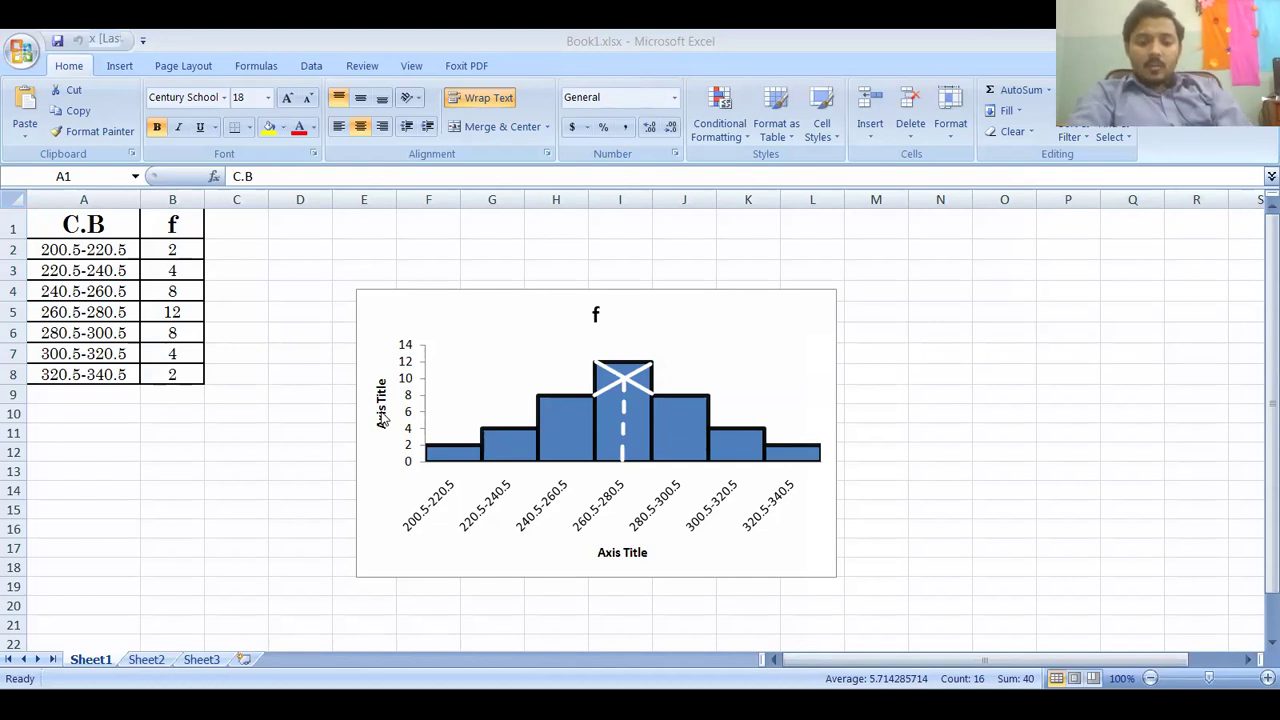
key("Escape")
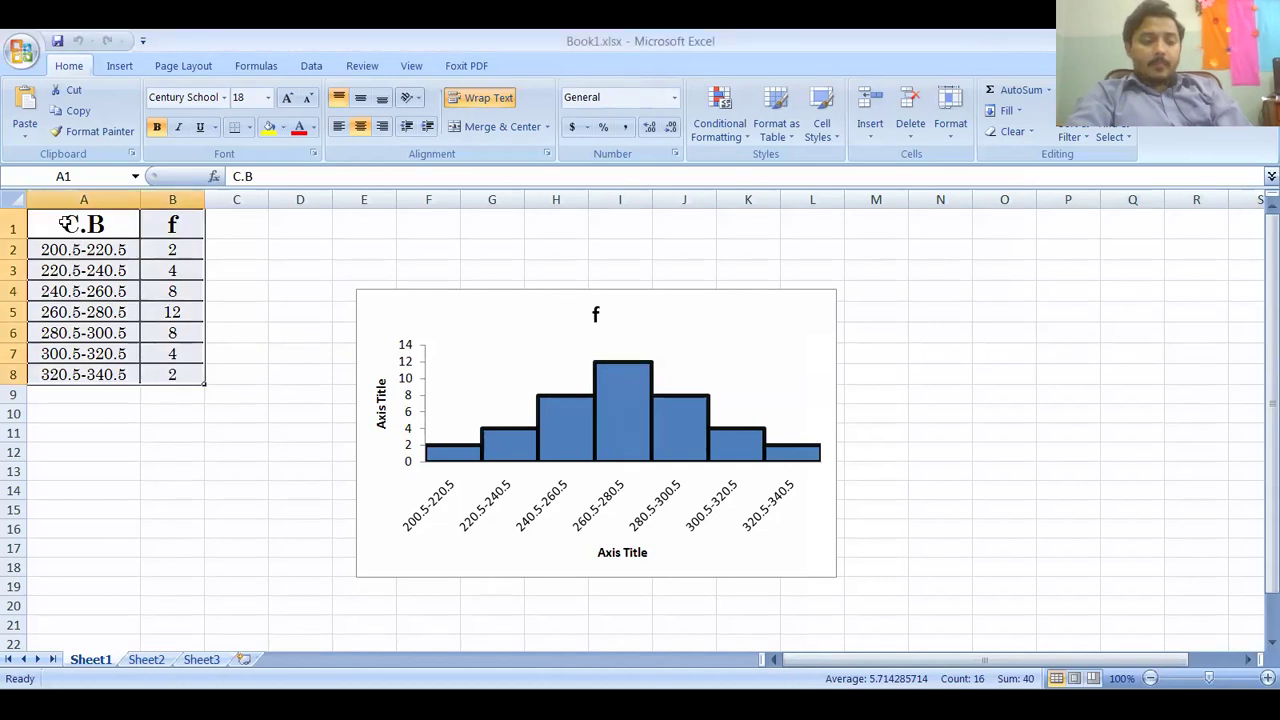
mouse_move(62, 215)
left_mouse_down()
mouse_move(151, 331)
mouse_move(147, 364)
mouse_move(132, 372)
left_mouse_up()
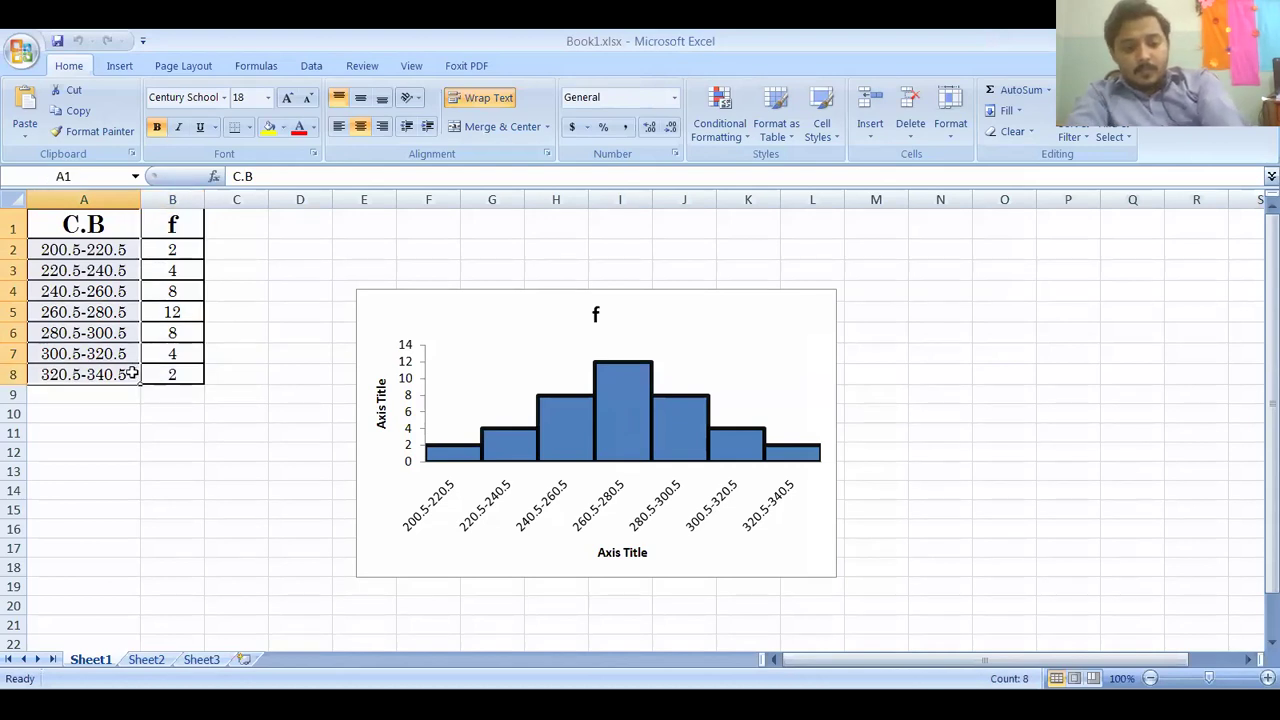
key("ctrl+v")
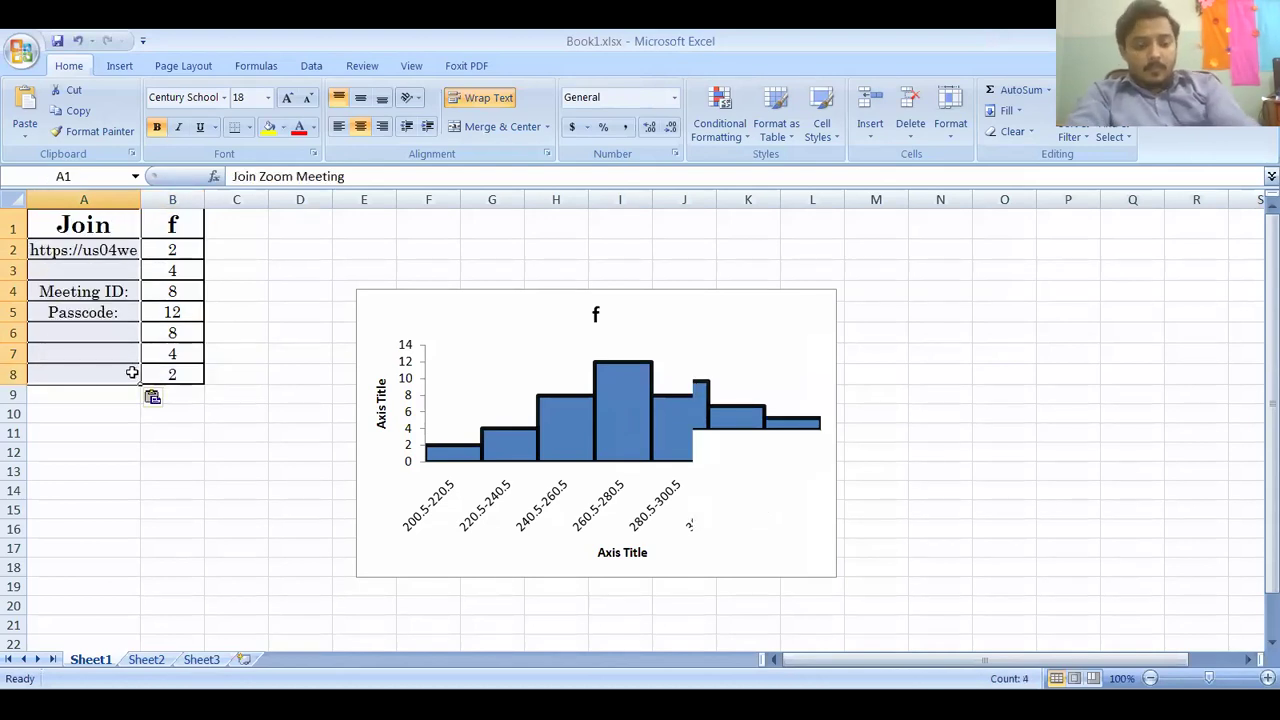
key("ctrl+z")
left_click(210, 379)
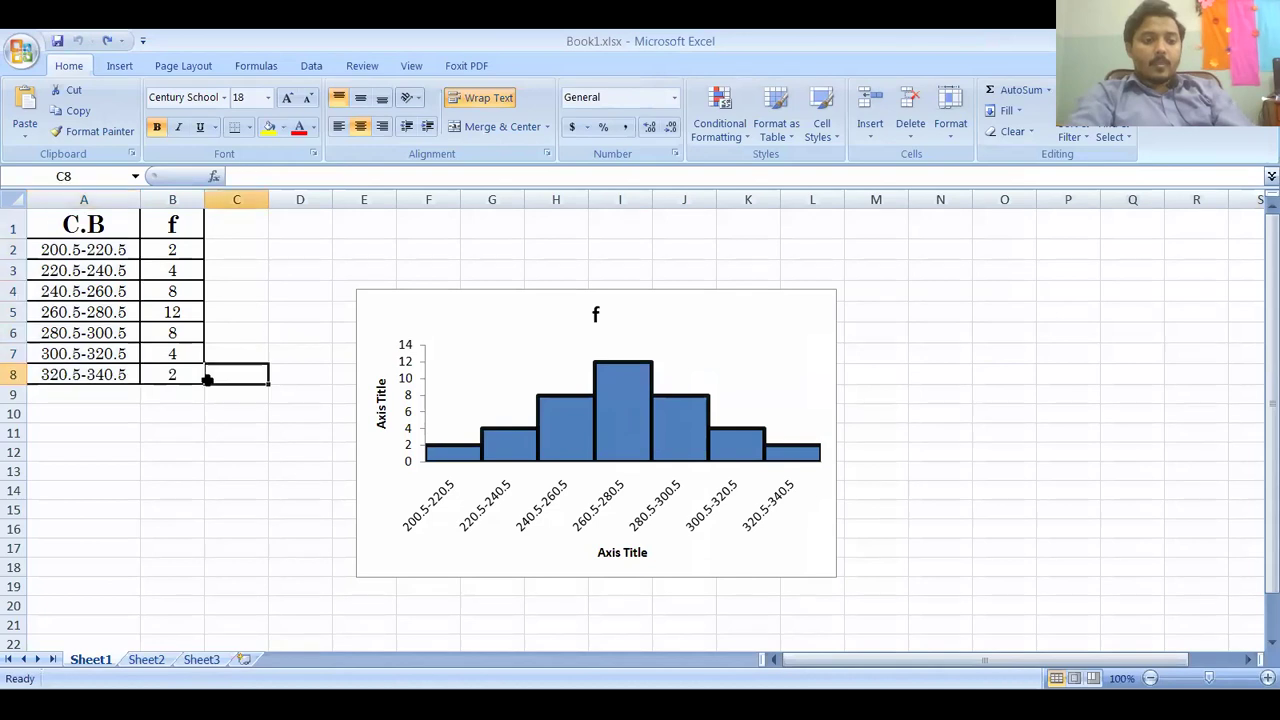
left_click(200, 379)
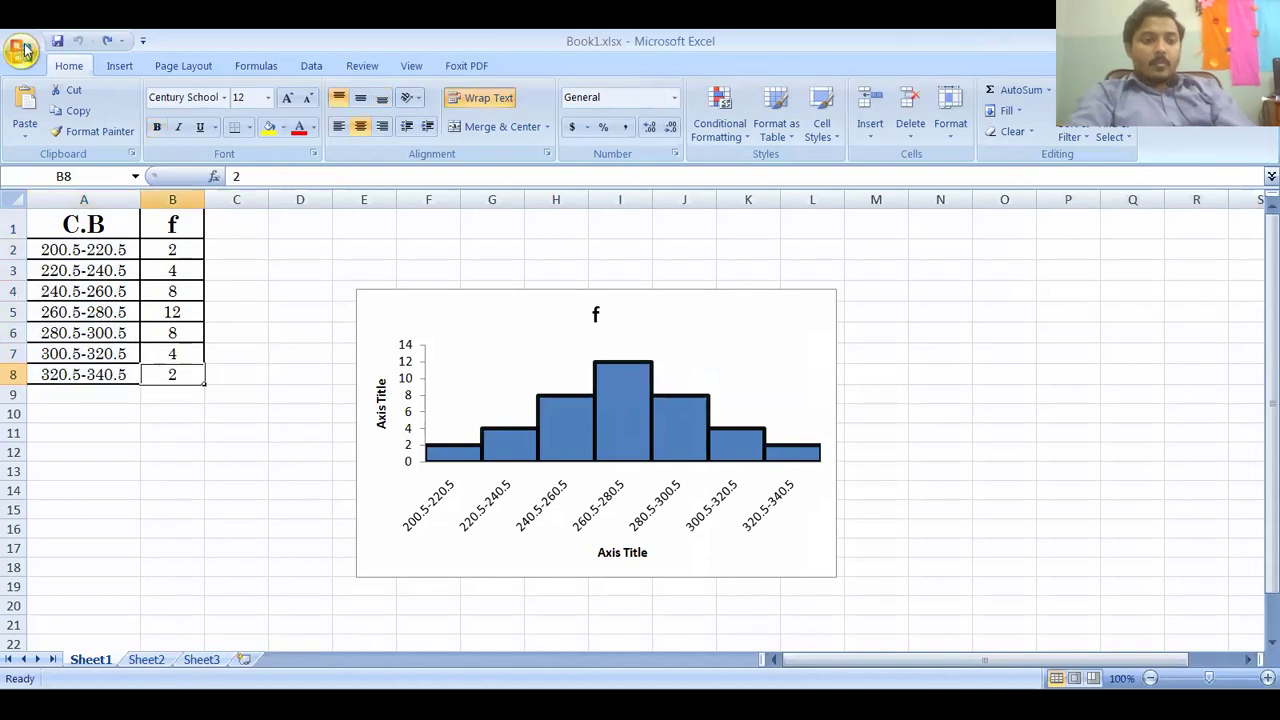
- Create a new blank workbook
key("alt+f")
key("n")
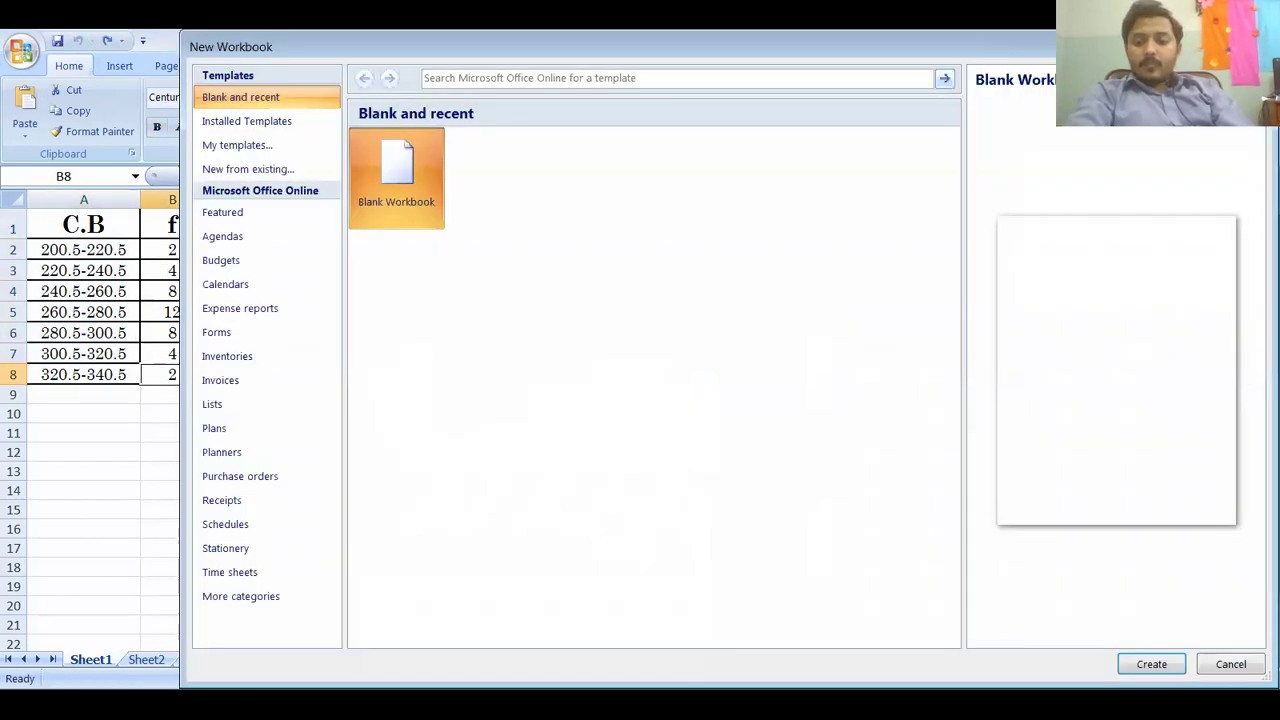
left_click(1151, 664)
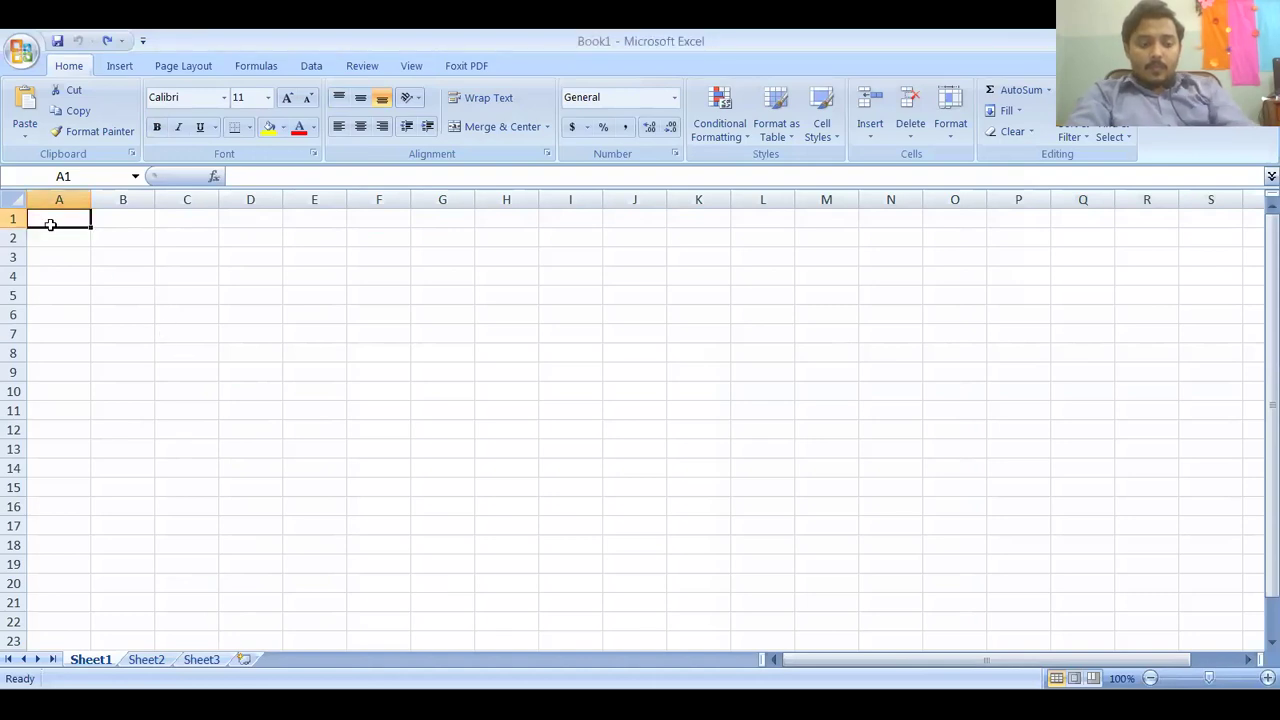
- Fill A1:A6 with the heading C.B and the classes 1.45-1.95, 1.95-2.45, 2.45-2.95, 2.95-3.45 and 3.45-3.95, and widen column A to fit
type("C.B 1.45-1.95 1.95-2.45 2.45-2.95 2.95-3.45 3.45-3.95")
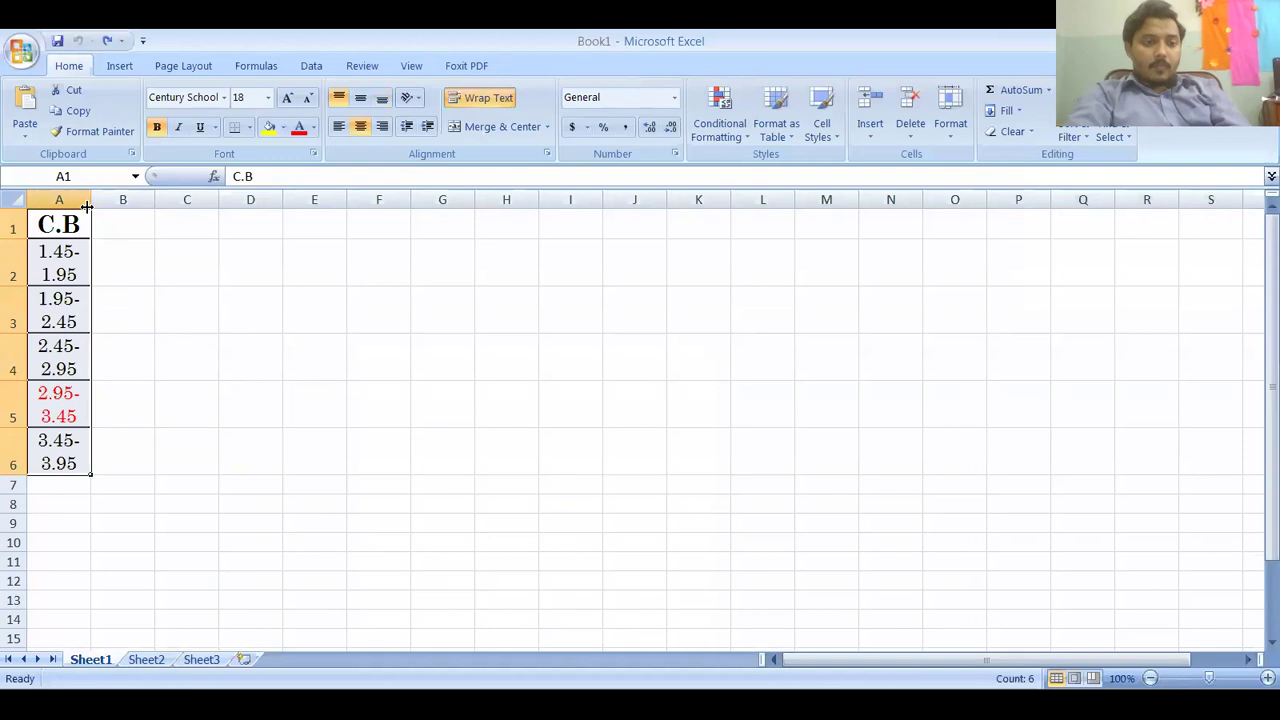
left_click_drag(90, 200, 157, 197)
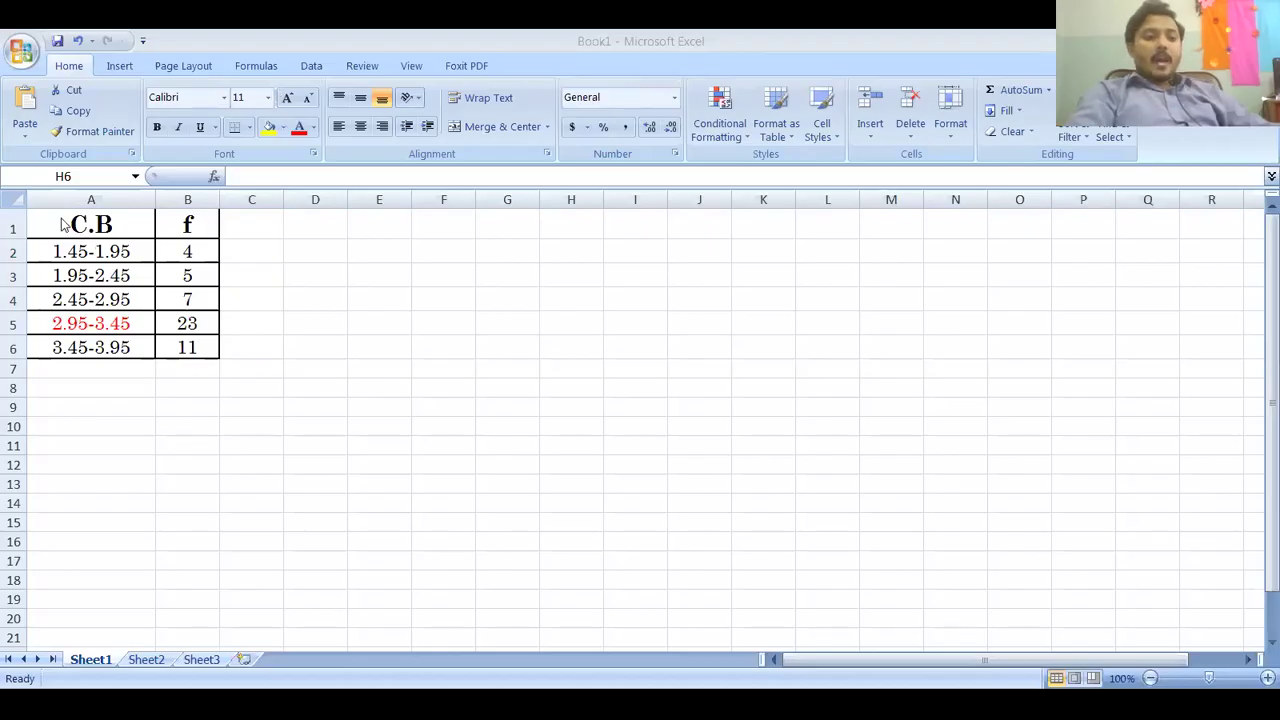
- Insert a 2-D clustered column chart from the C.B and f table in A1:B6
key("shift+Down")
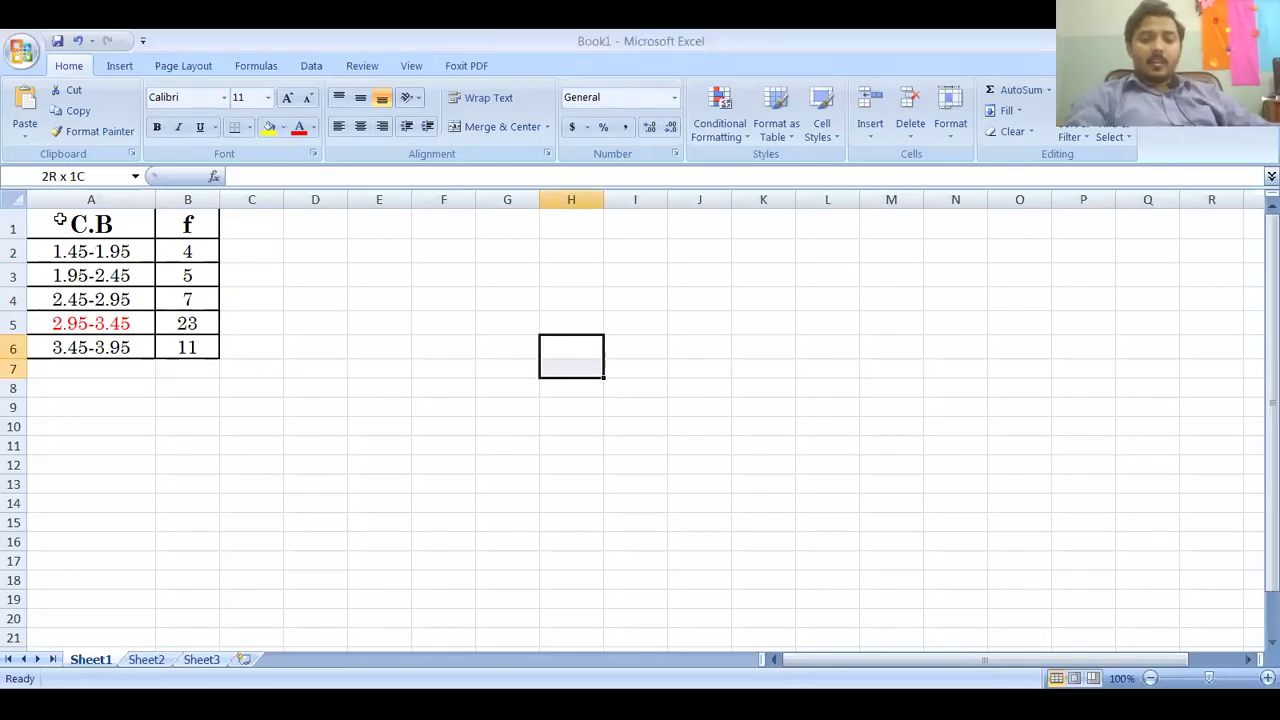
left_click_drag(66, 224, 199, 364)
left_click(195, 347)
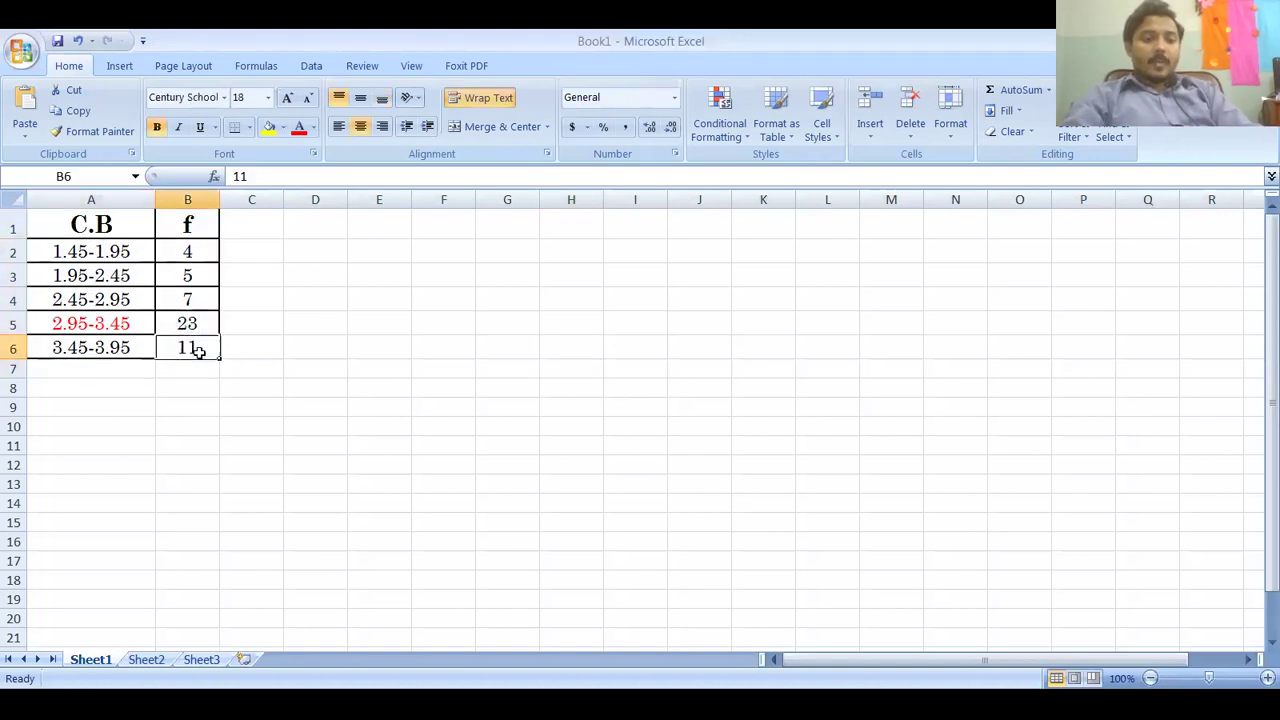
left_click(66, 224)
left_click_drag(66, 224, 200, 340)
left_click(118, 66)
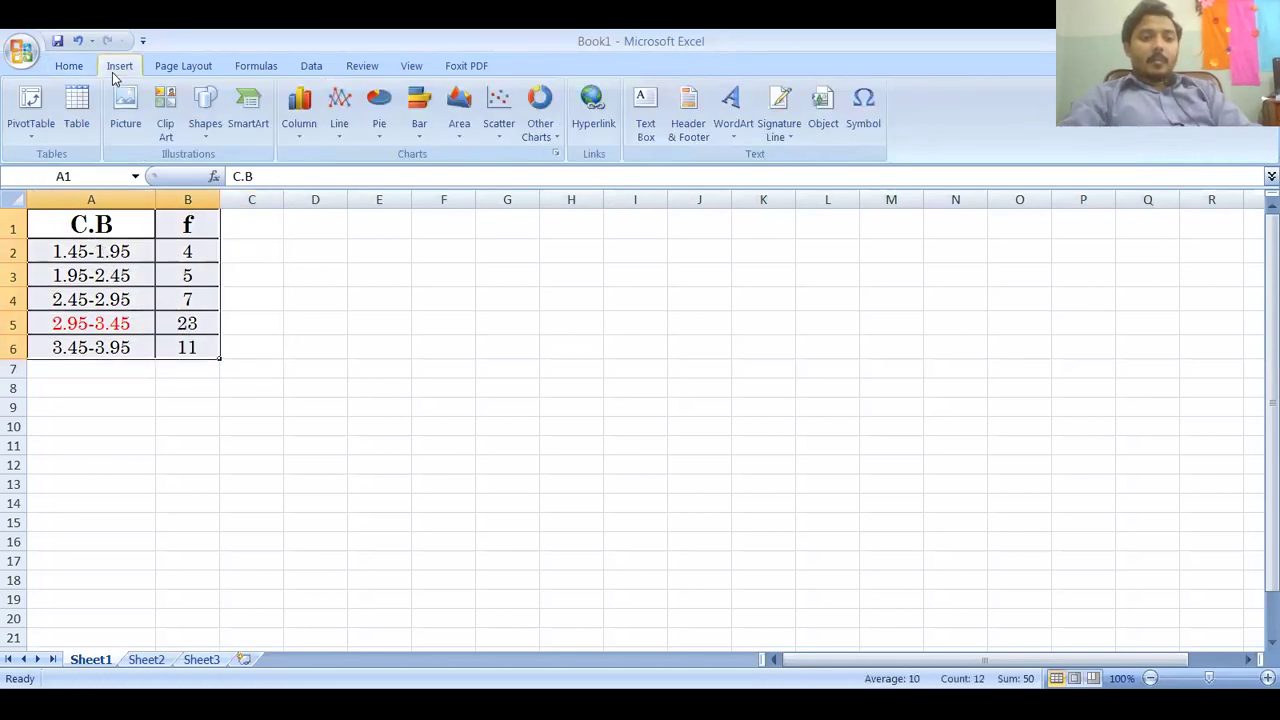
left_click(293, 118)
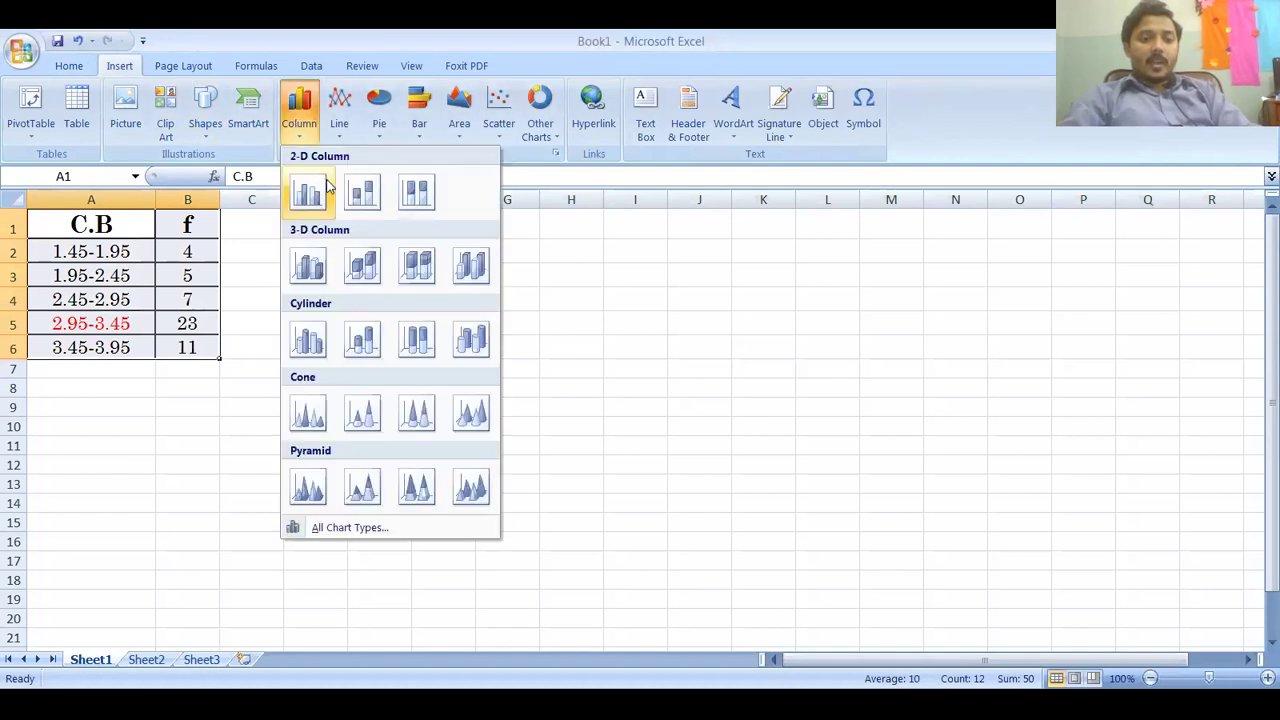
left_click(318, 197)
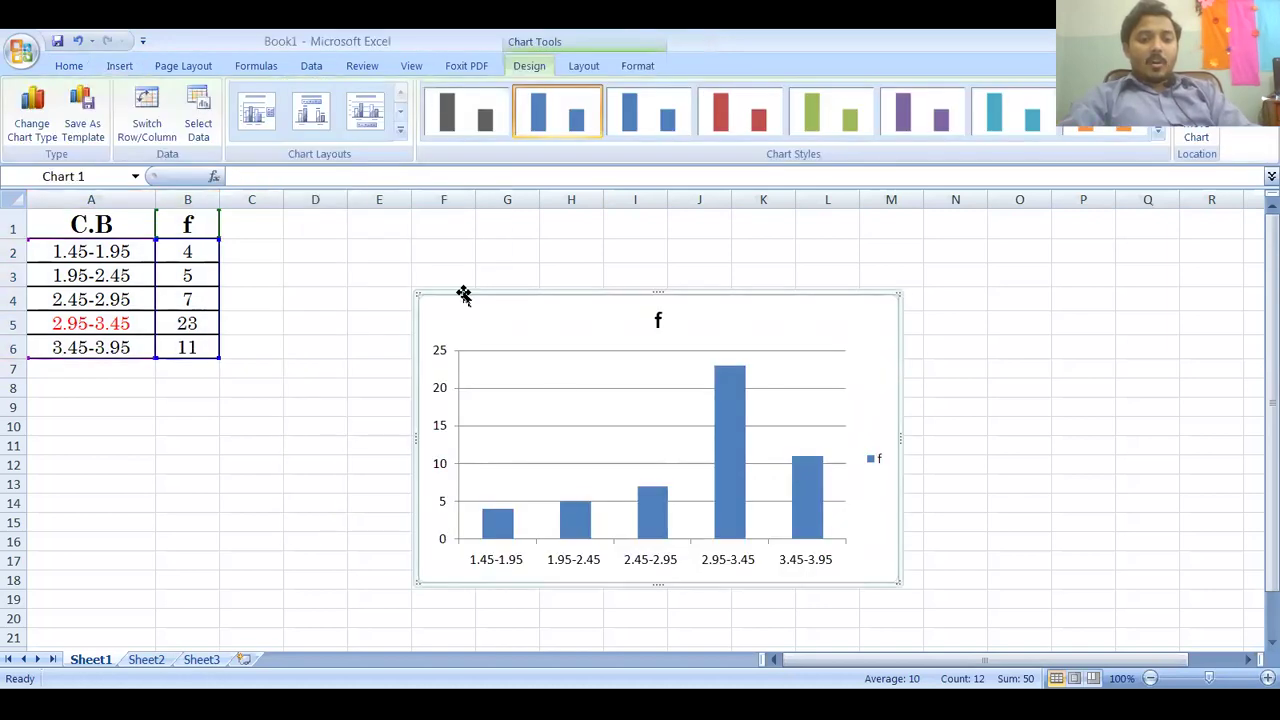
- Apply the chart layout with touching bars, axis titles and no legend to turn the column chart into a histogram
left_click(399, 134)
left_click(326, 212)
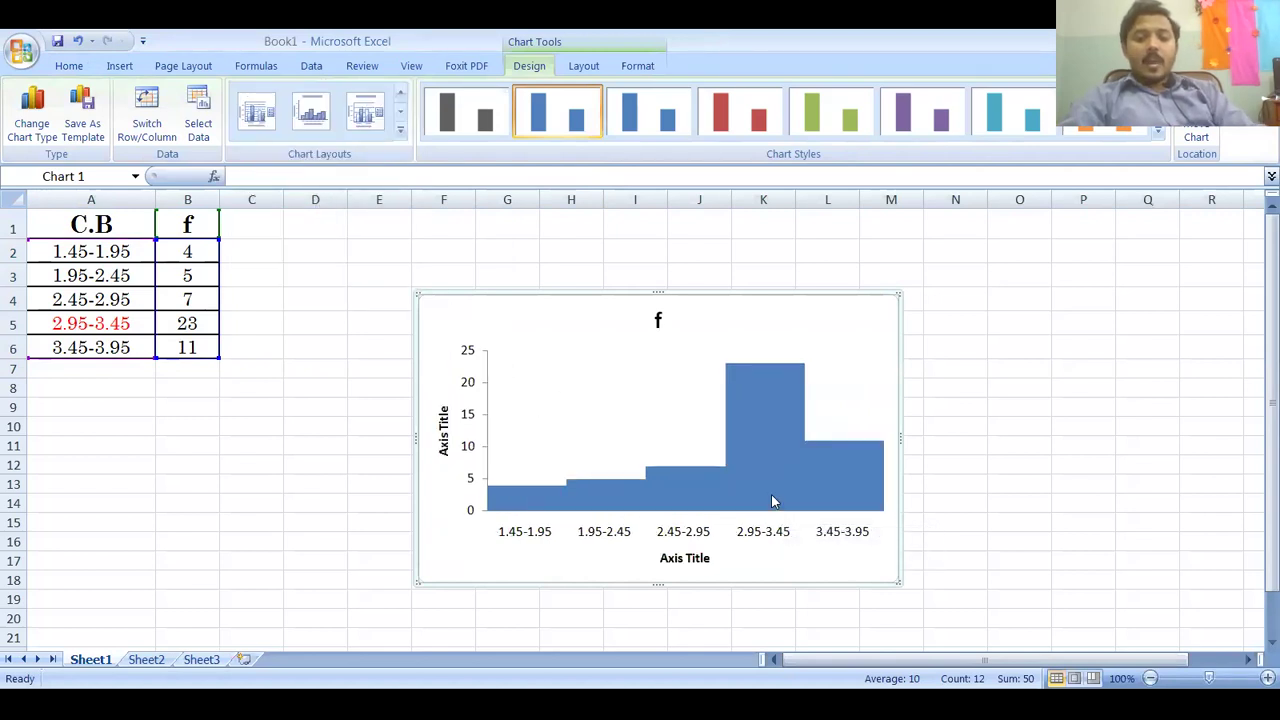
mouse_move(862, 537)
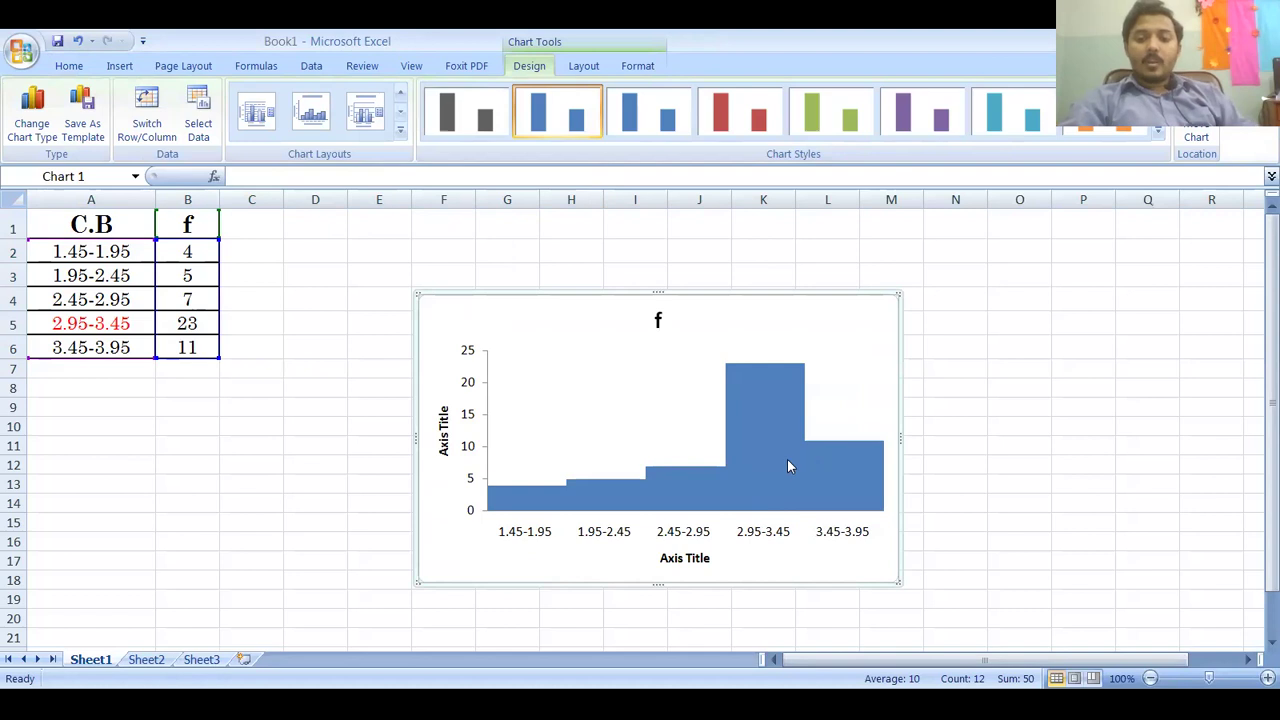
- Give the histogram's data series a solid border line with a width of 3.5 pt
left_click(744, 455)
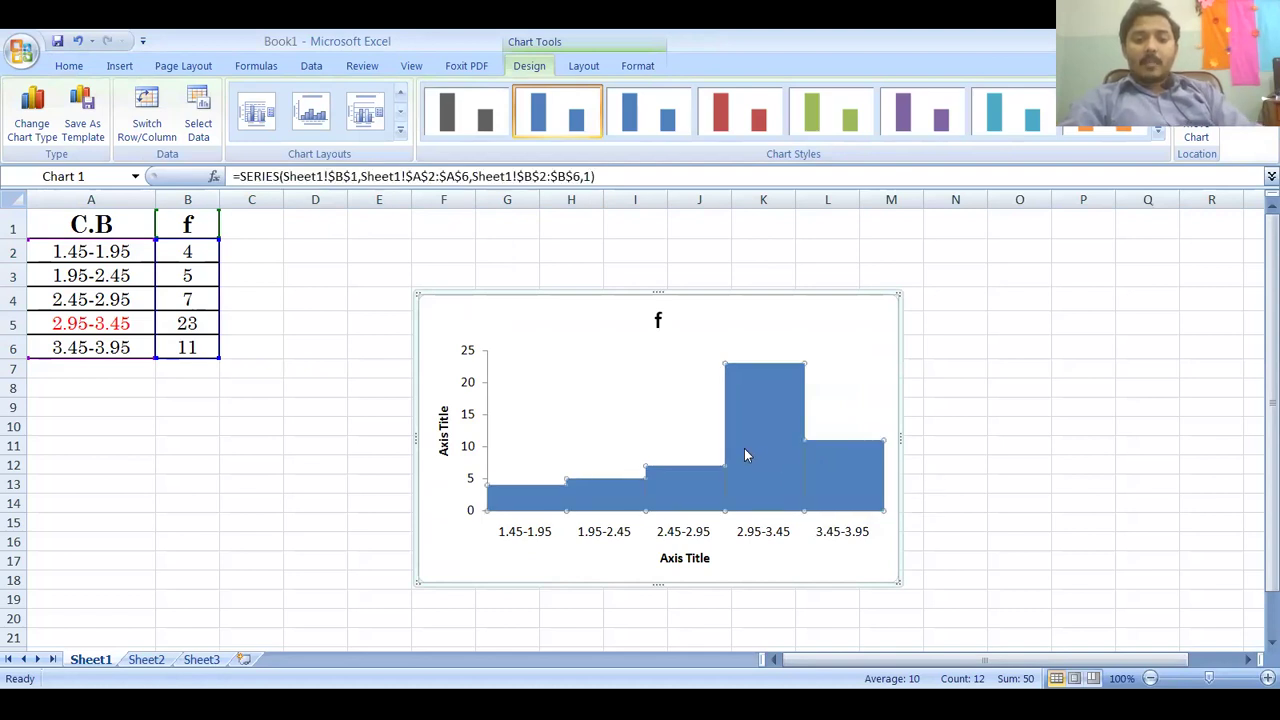
right_click(744, 455)
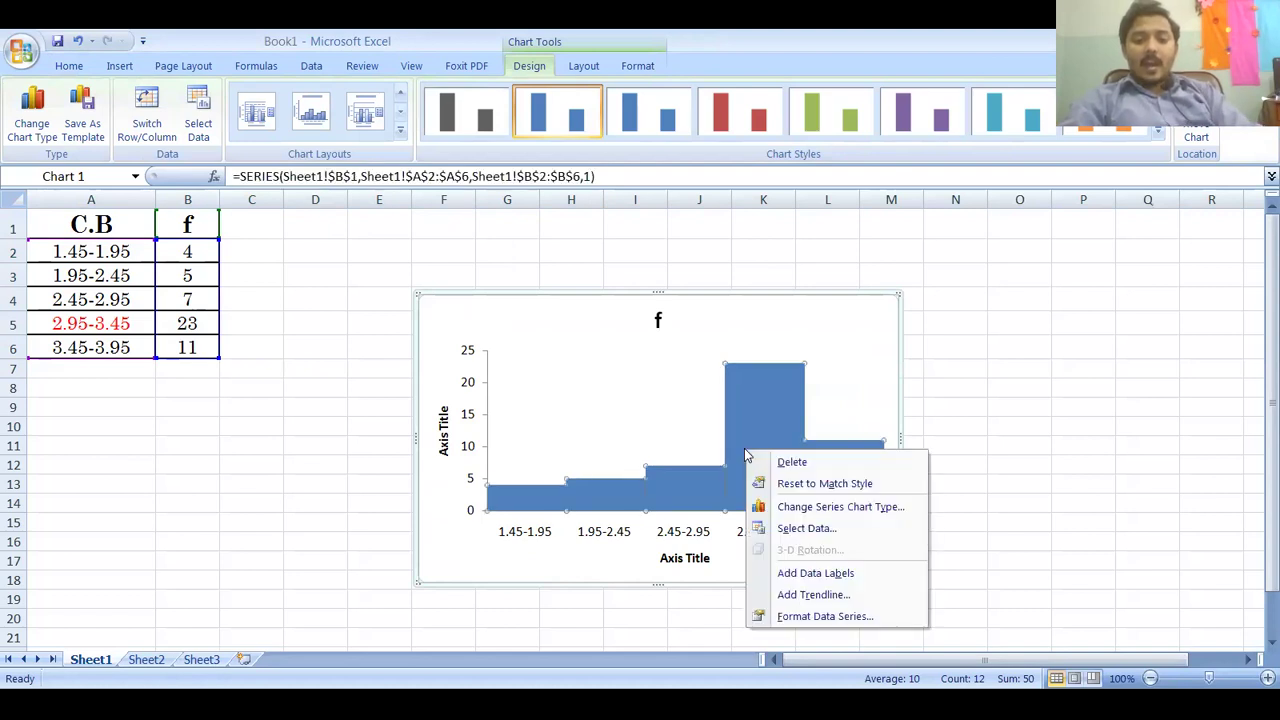
left_click(815, 618)
left_click(512, 186)
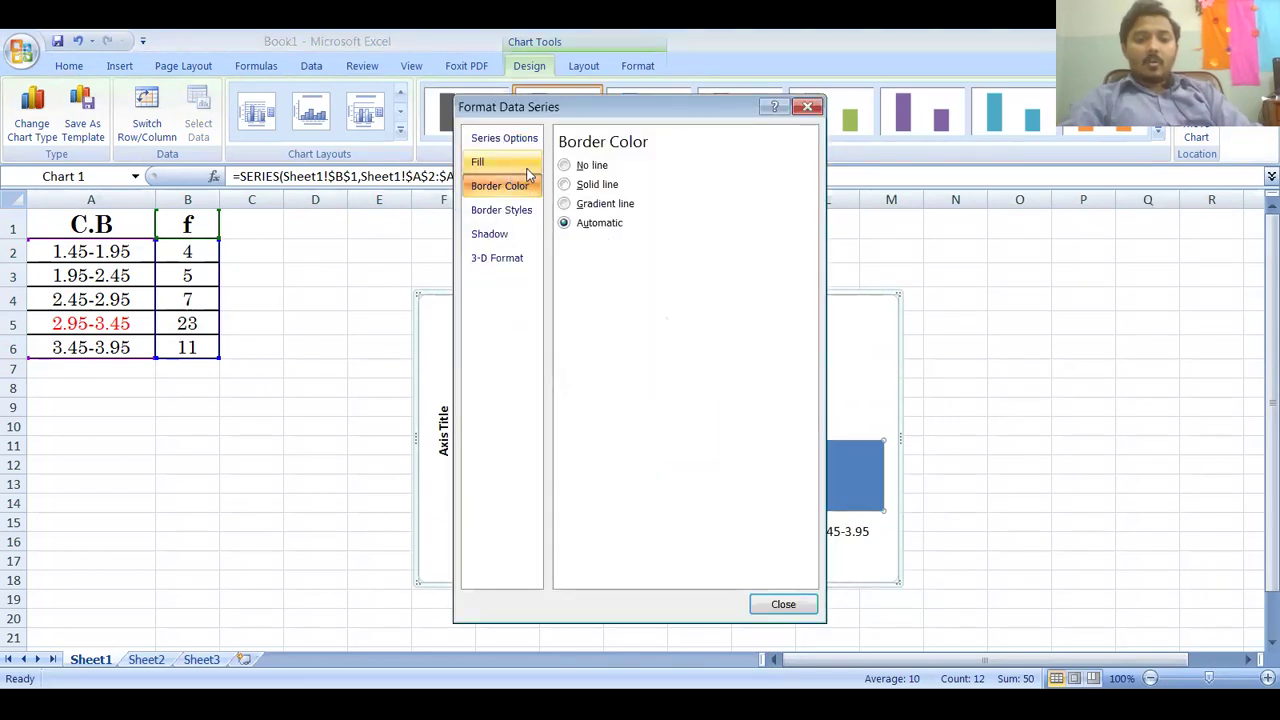
left_click(564, 184)
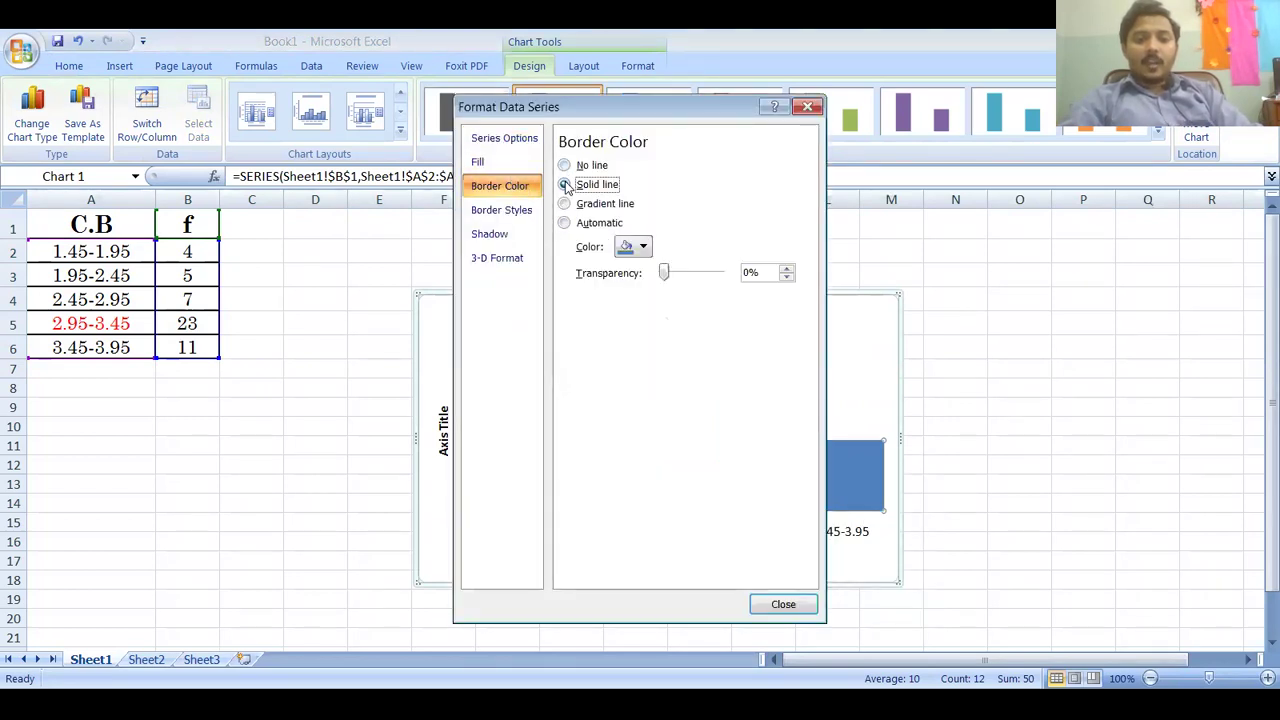
left_click(510, 209)
left_click(700, 168)
left_click(700, 160)
left_click(700, 160)
left_click(700, 160)
left_click(700, 160)
left_click(700, 160)
left_click(702, 160)
left_click(702, 160)
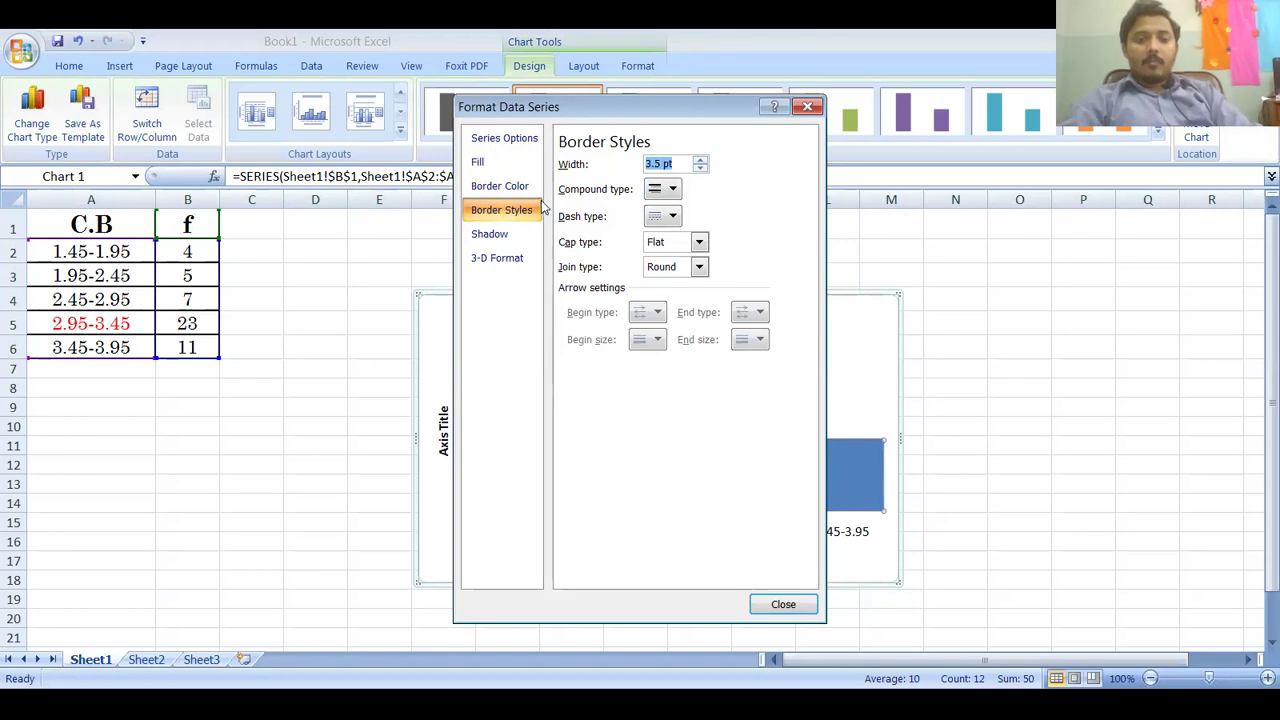
- Set the bars' border color to the darkest black theme shade and close the series formatting
left_click(512, 183)
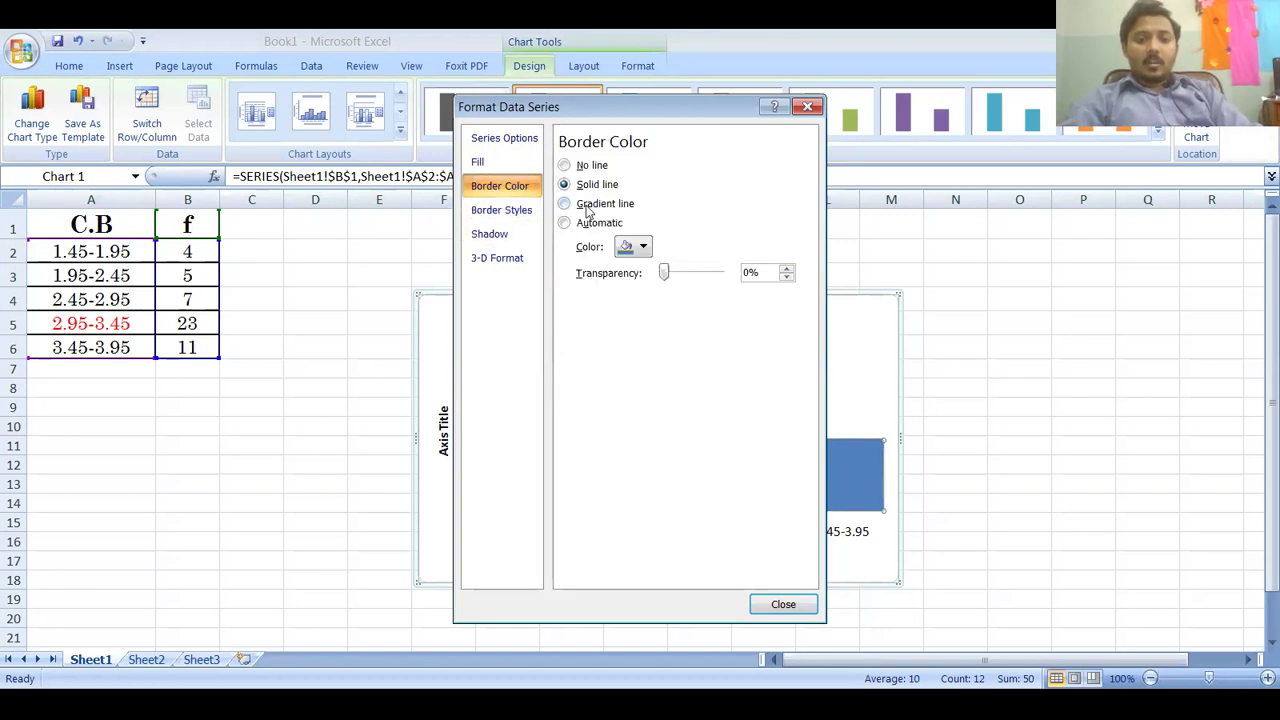
left_click(640, 247)
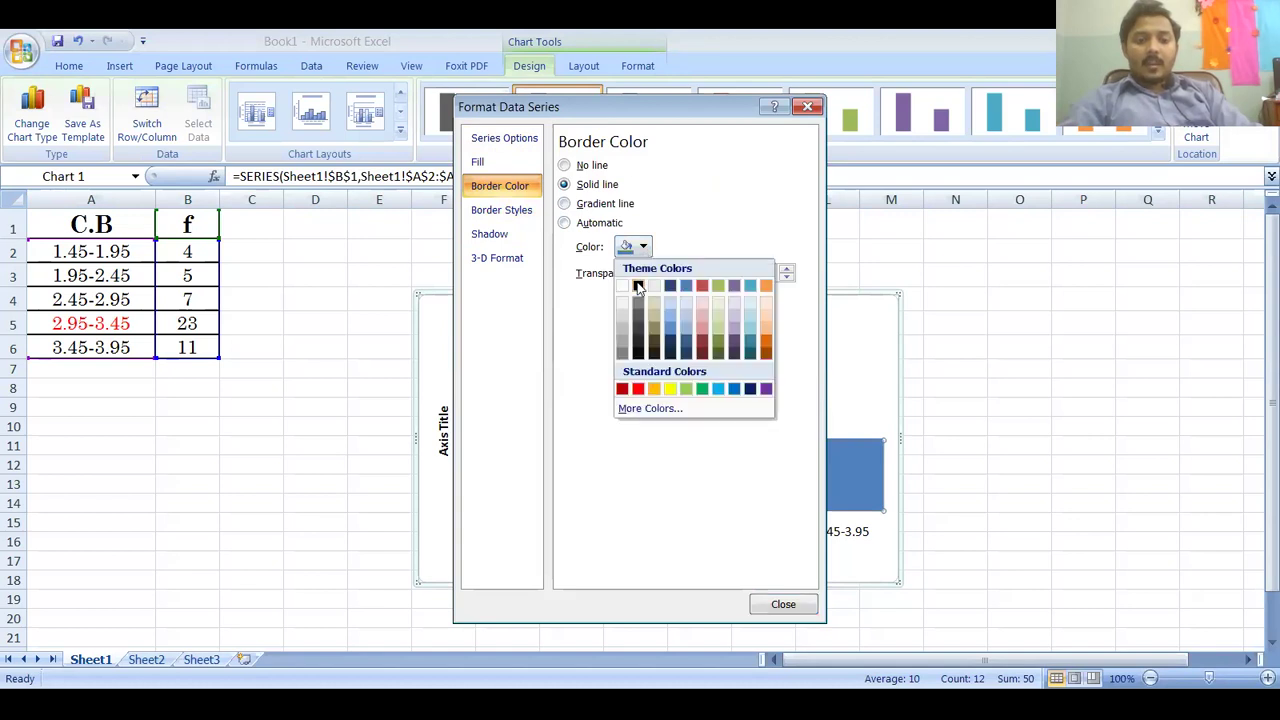
left_click(636, 354)
left_click(782, 605)
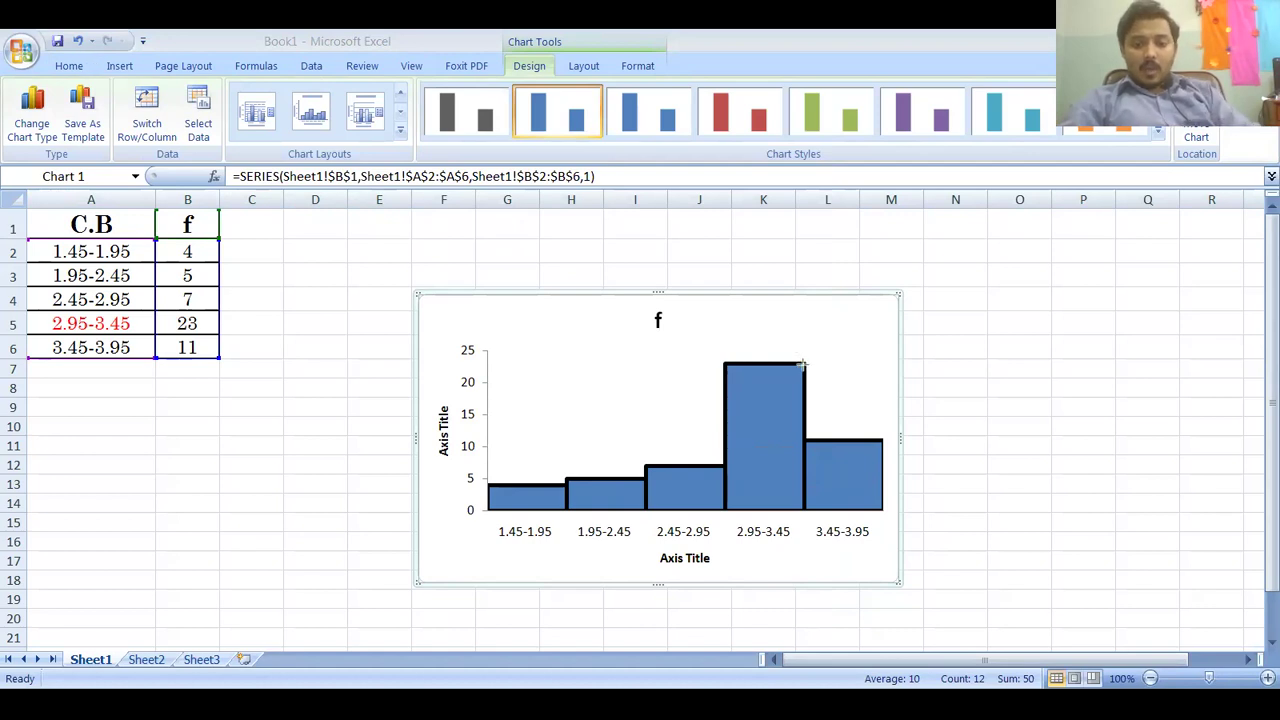
- Annotate the 2.95-3.45 bar with two crossing white diagonals to the neighbouring bars' corners and a dashed yellow line from their intersection to the axis
left_click_drag(802, 364, 722, 466)
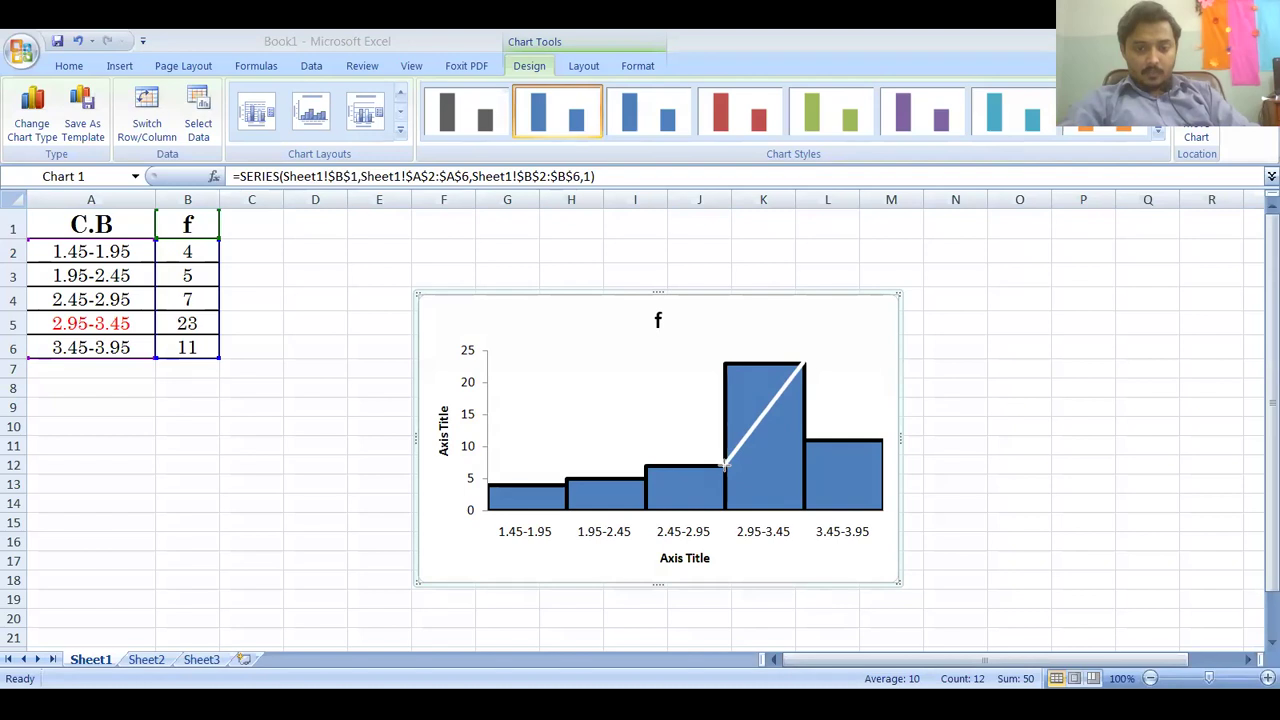
left_click_drag(725, 365, 805, 432)
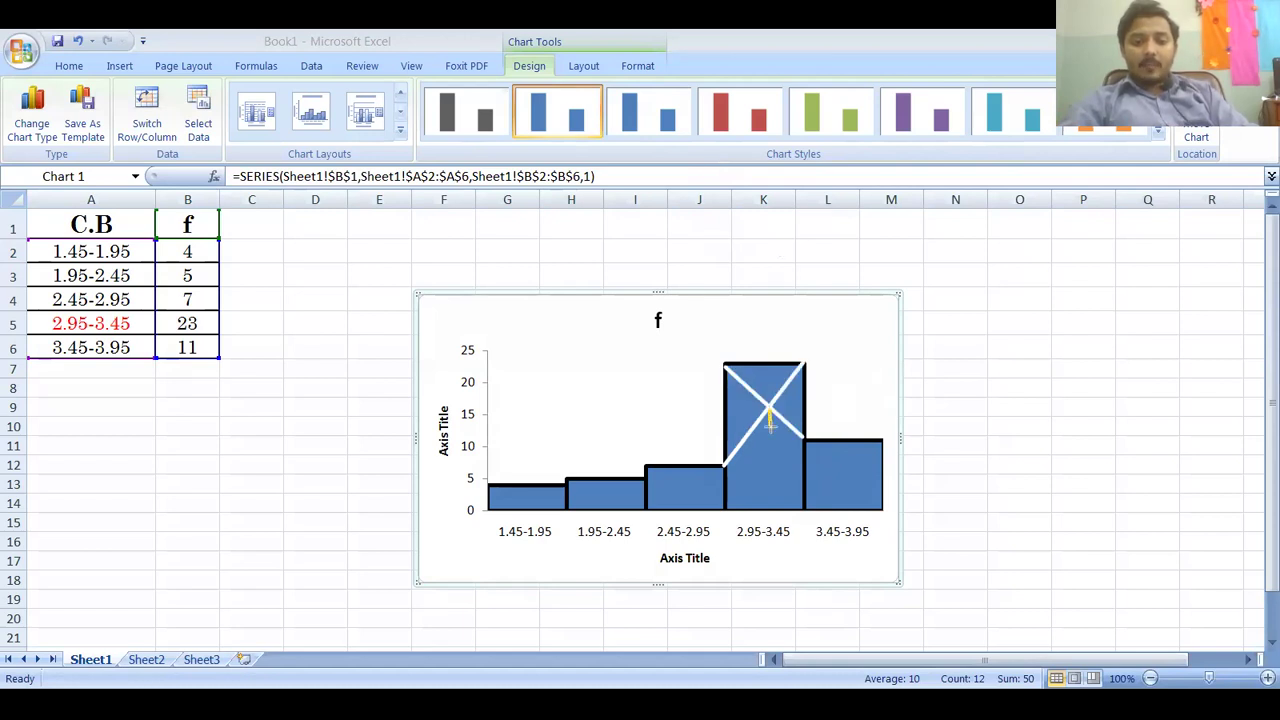
left_click_drag(770, 438, 768, 470)
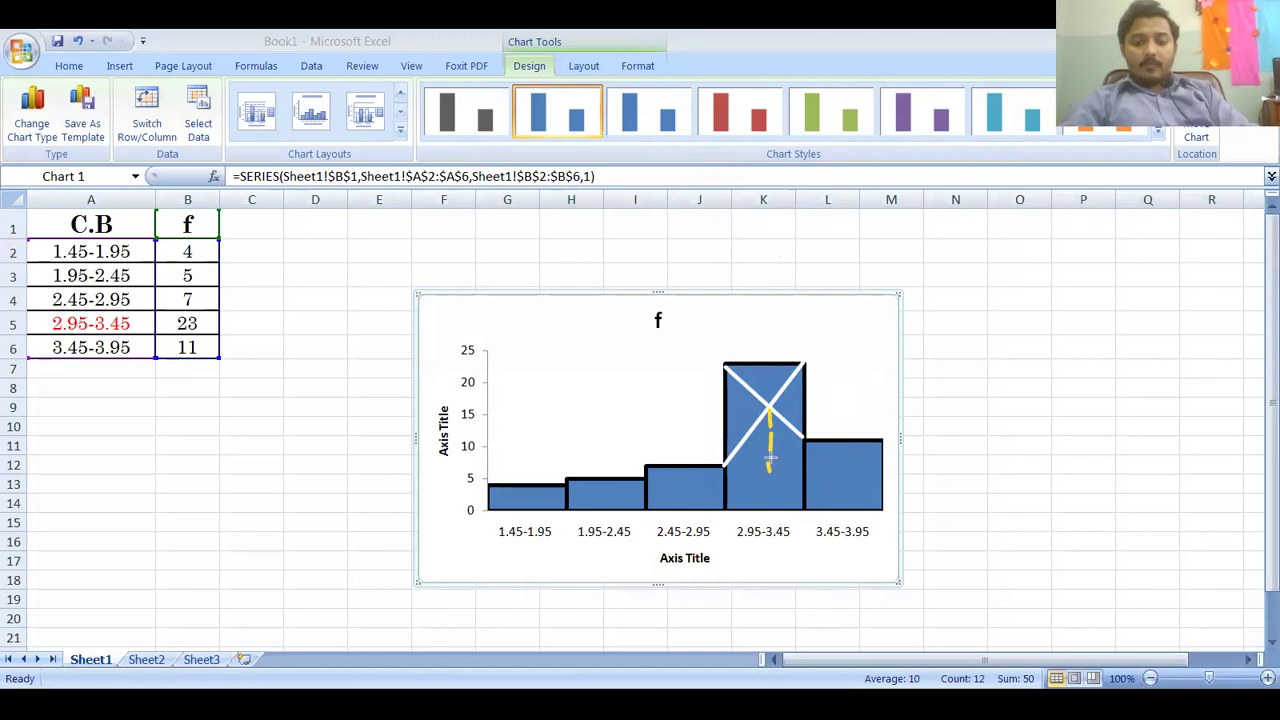
mouse_move(778, 430)
left_mouse_down()
mouse_move(768, 458)
mouse_move(771, 418)
left_mouse_up()
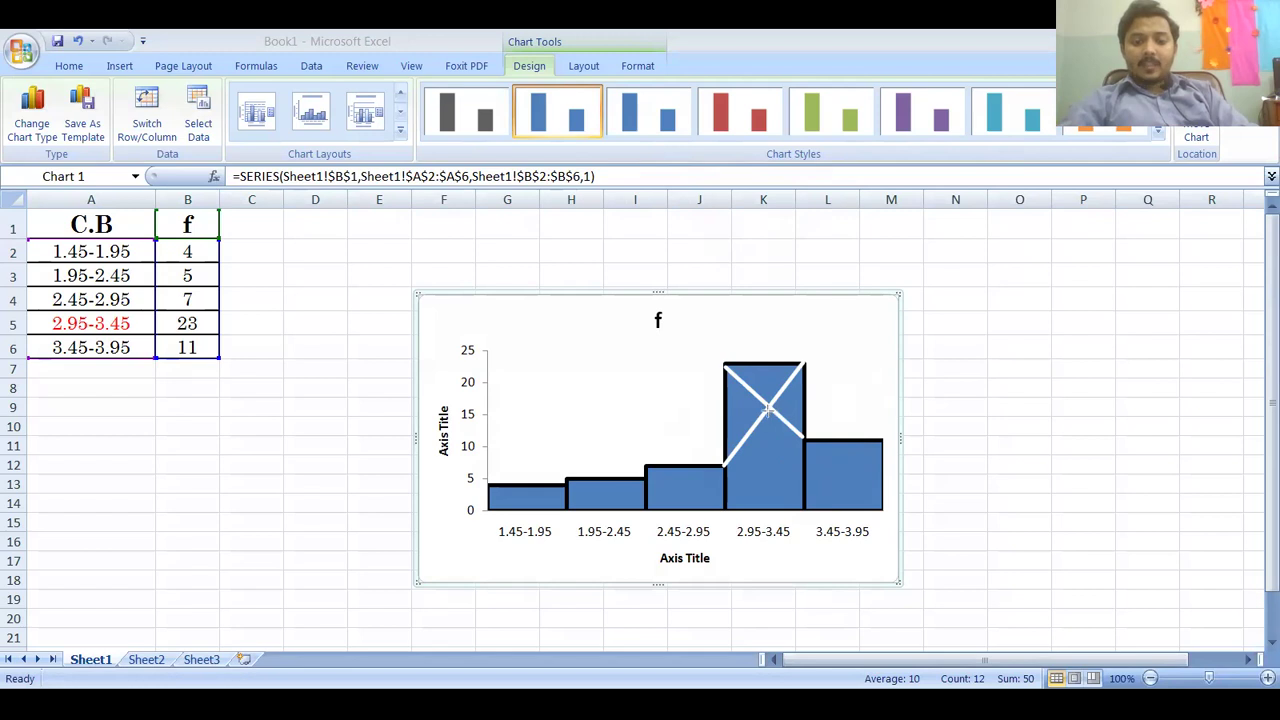
left_click_drag(768, 408, 767, 520)
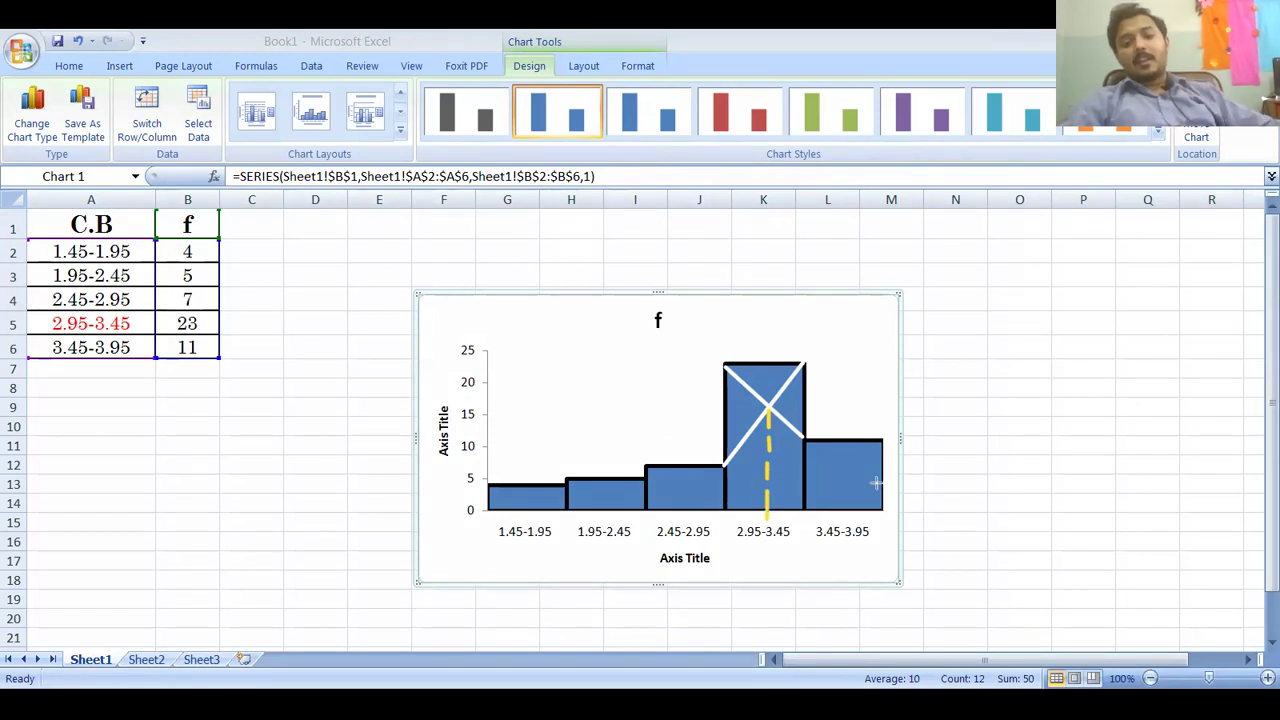